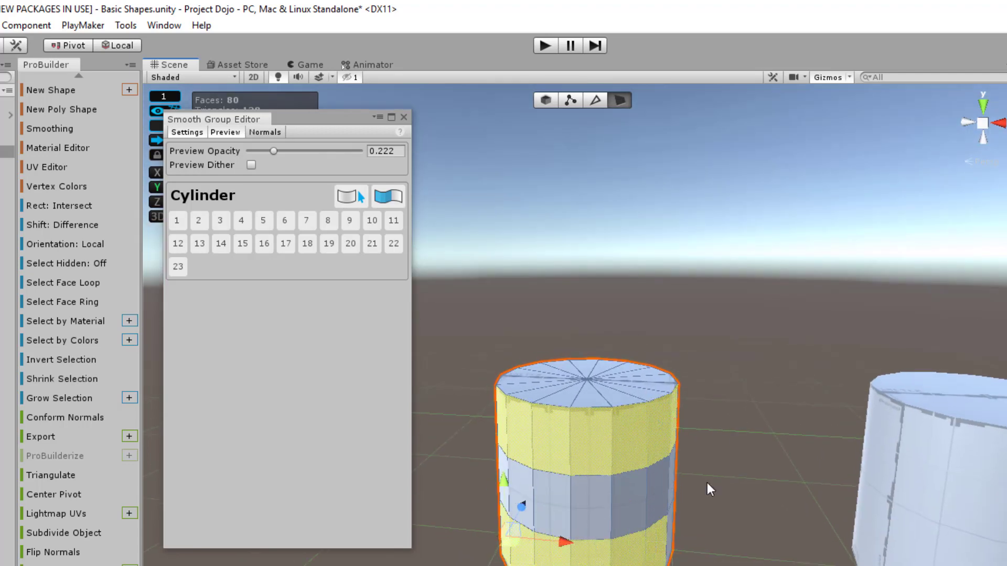
- Clear the face selection and switch to the Basic Shapes scene with an empty grid
left_click(678, 275)
scroll(659, 383, "down", 5)
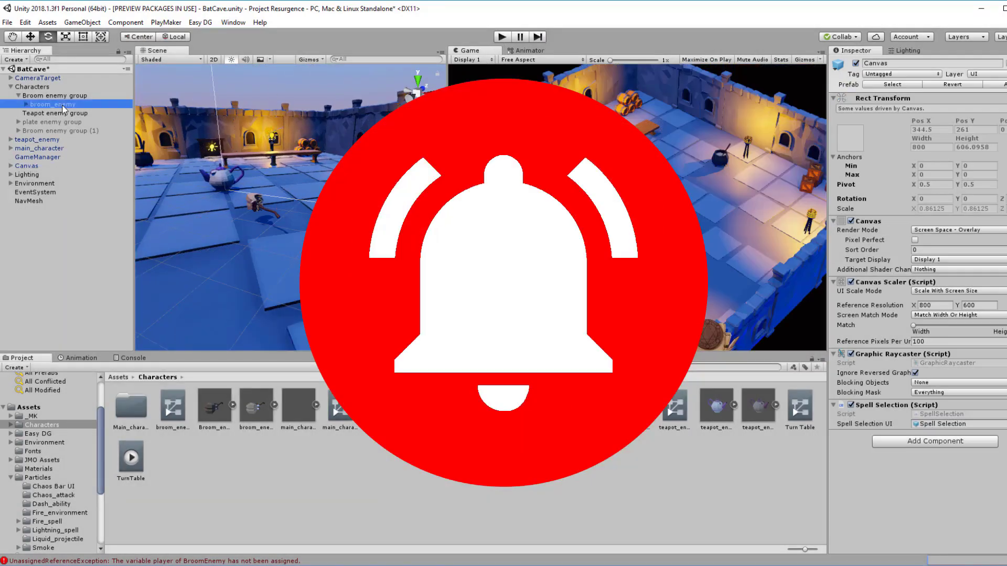
left_click(834, 149)
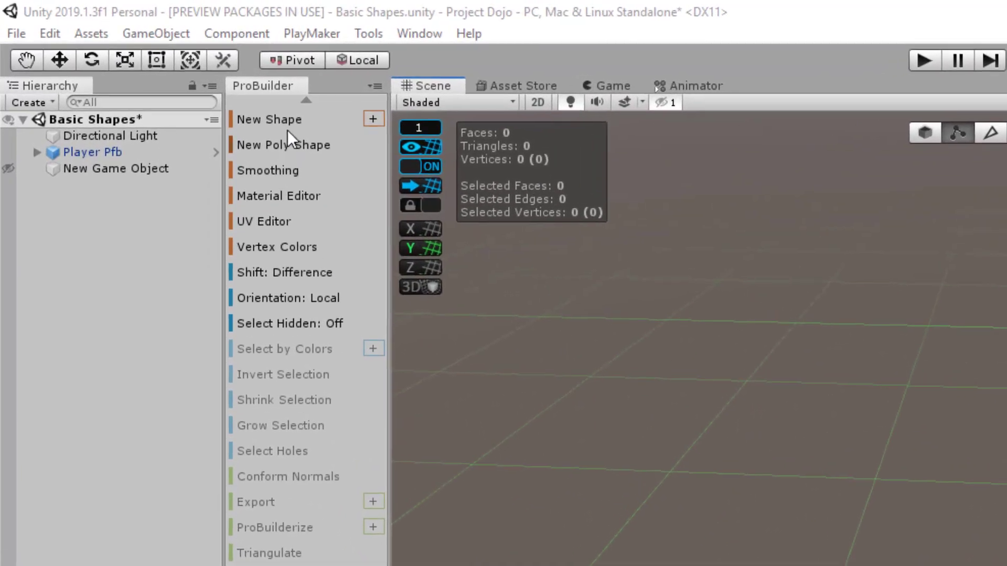
- Build two 16-sided cylinders with 2 height segments, moving one right and one left
left_click(373, 118)
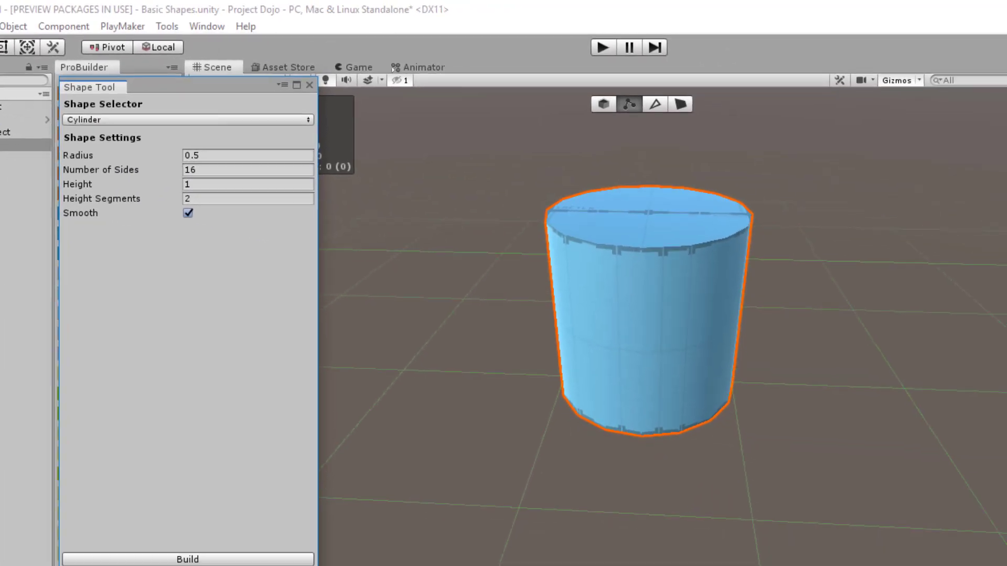
left_click(292, 557)
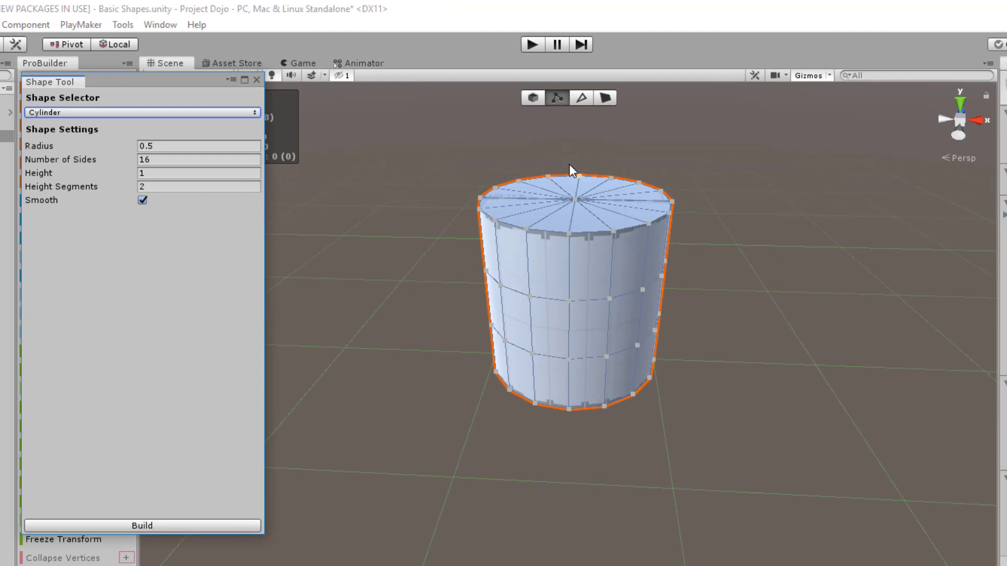
left_click(533, 99)
left_click_drag(709, 363, 890, 365)
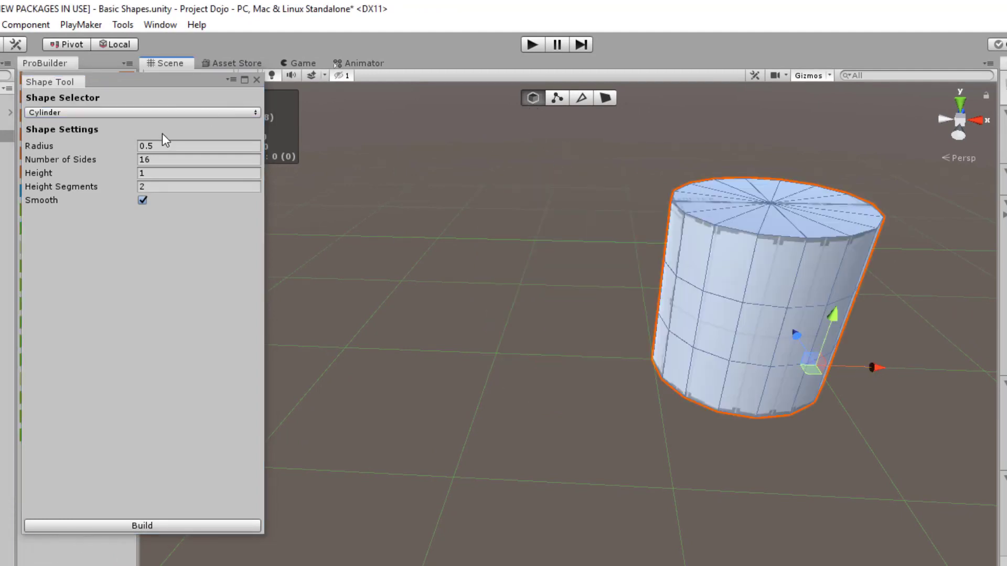
left_click(207, 525)
left_click_drag(711, 361, 590, 410)
left_click(255, 81)
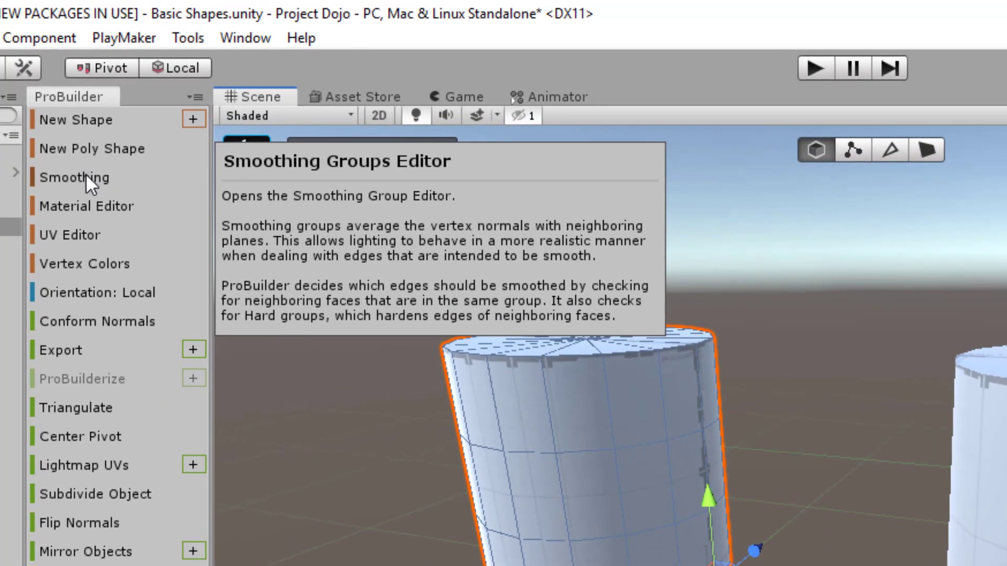
- Open the Smooth Group Editor, then frame and orbit around the cylinder
left_click(86, 174)
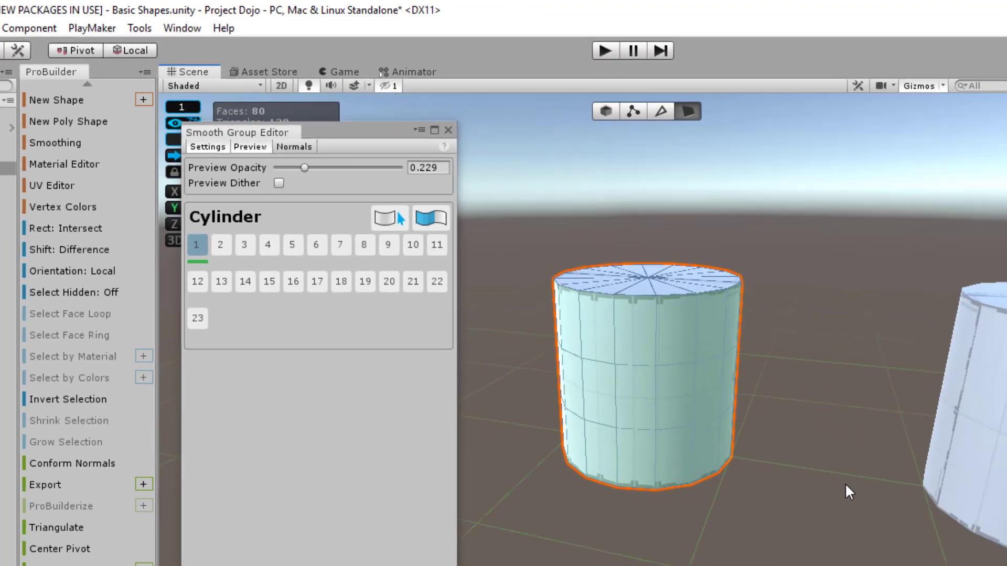
key("f")
scroll(608, 406, "down", 5)
left_click_drag(607, 406, 649, 366, "alt")
left_click_drag(793, 423, 772, 341, "alt")
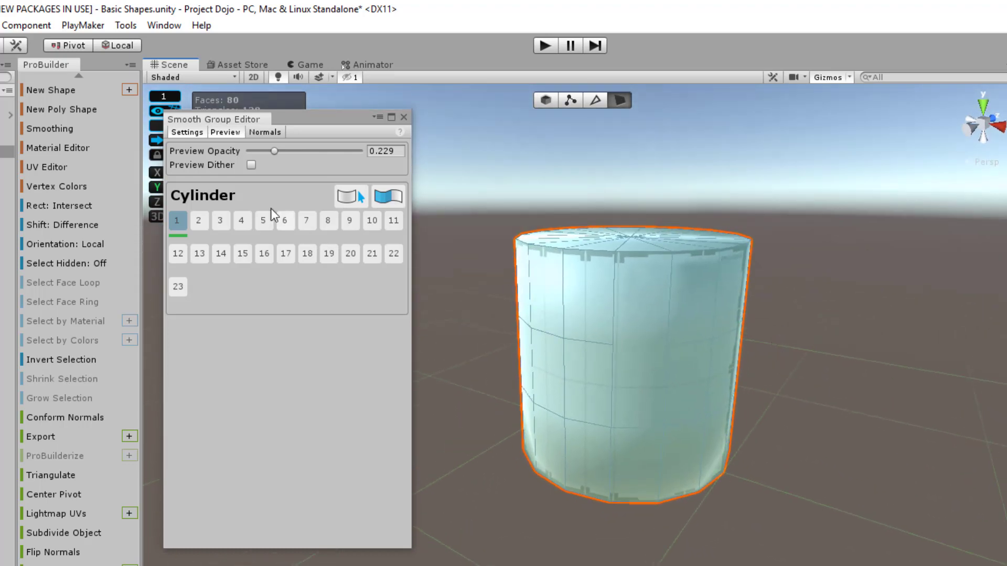
- Bring the second cylinder into view and toggle the preview opacity settings off and on
left_click(221, 134)
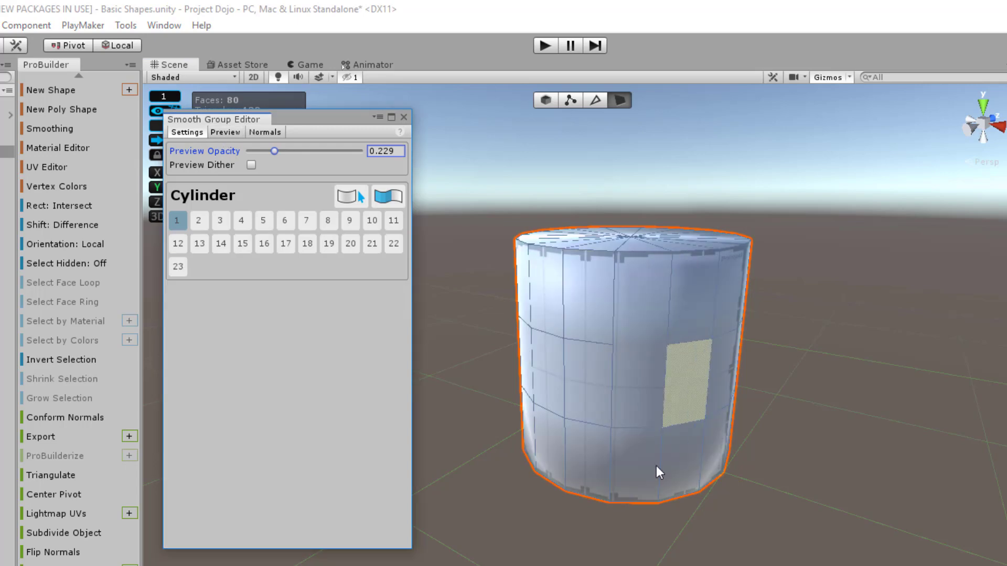
right_click_drag(734, 411, 751, 428)
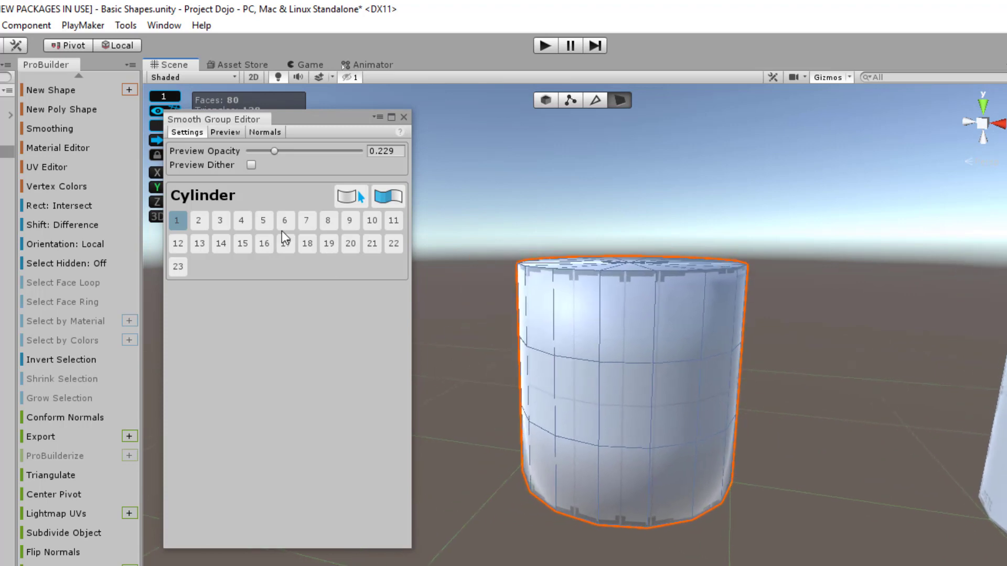
left_click(193, 131)
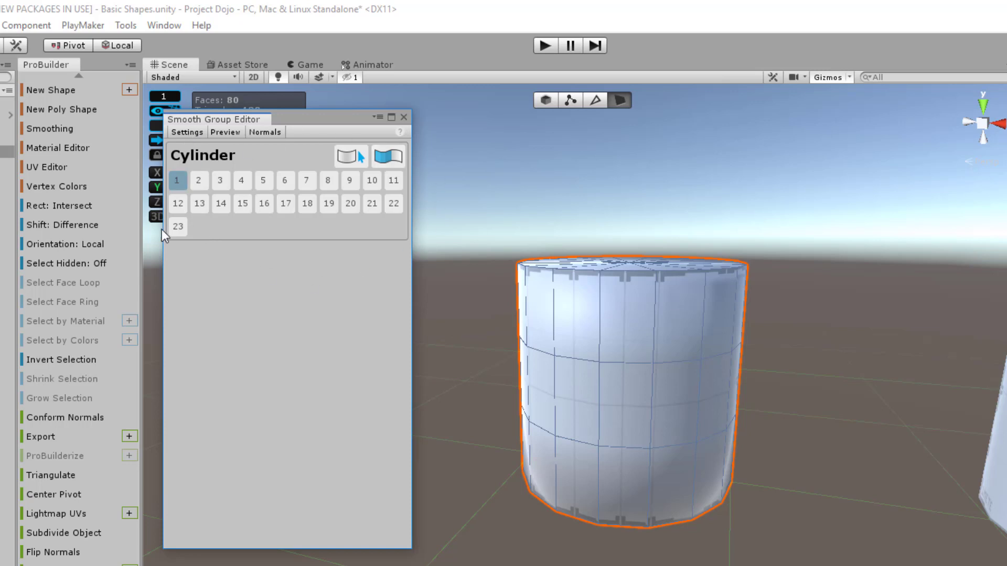
left_click(186, 129)
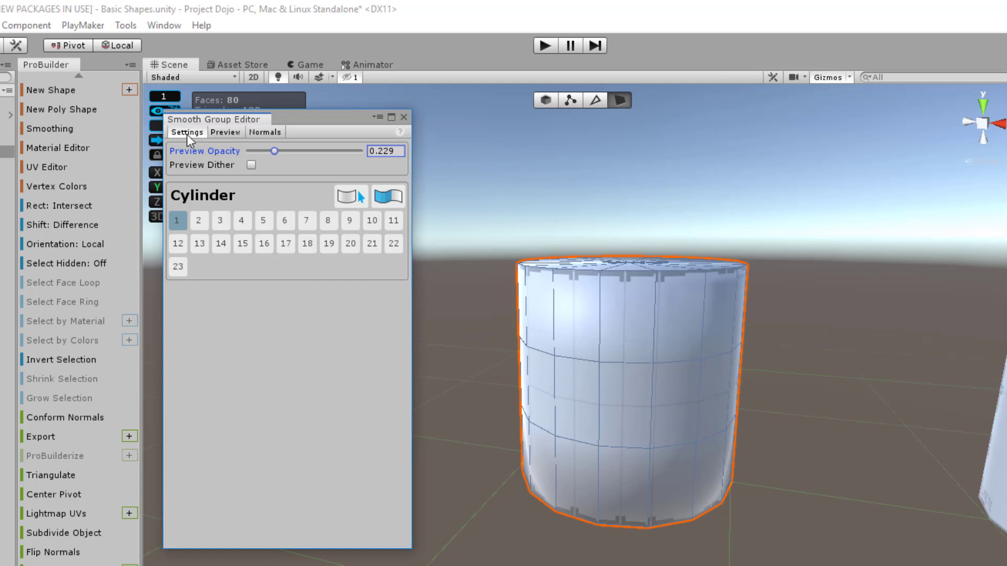
- Preview smoothing group 1 with the preview opacity set to 0.222
left_click(226, 132)
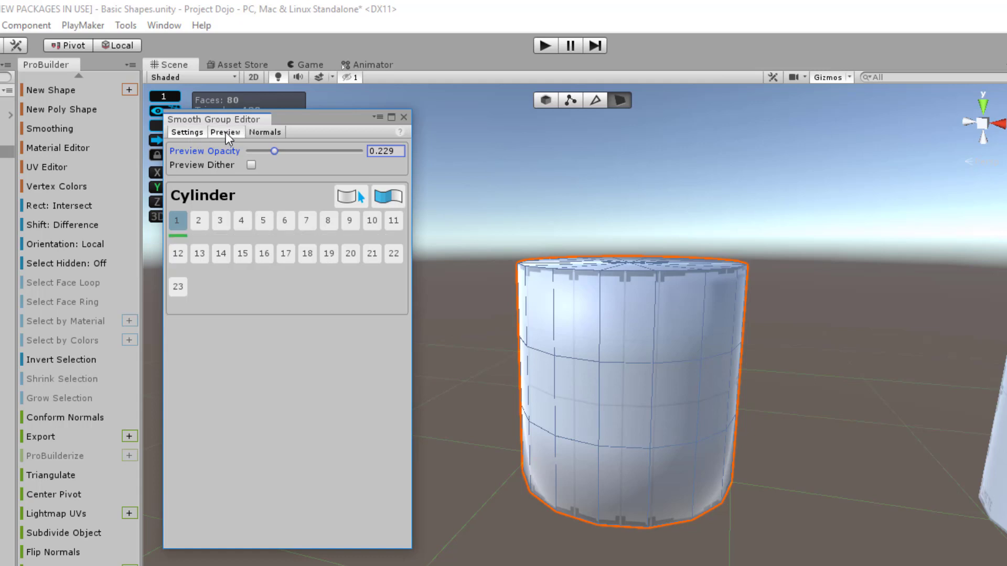
left_click(178, 223)
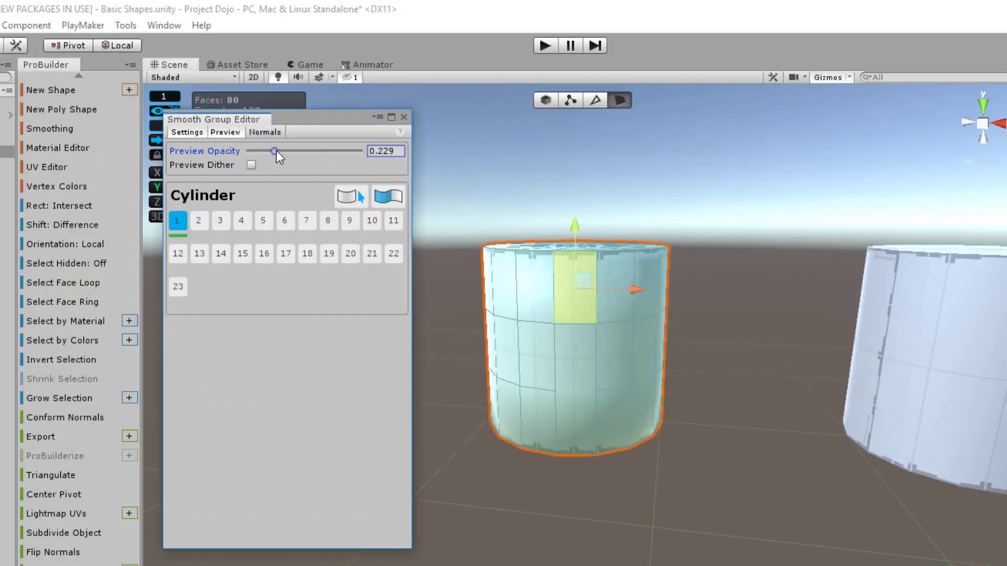
mouse_move(277, 150)
left_mouse_down()
mouse_move(322, 152)
mouse_move(263, 150)
mouse_move(294, 149)
mouse_move(265, 150)
mouse_move(275, 150)
left_mouse_up()
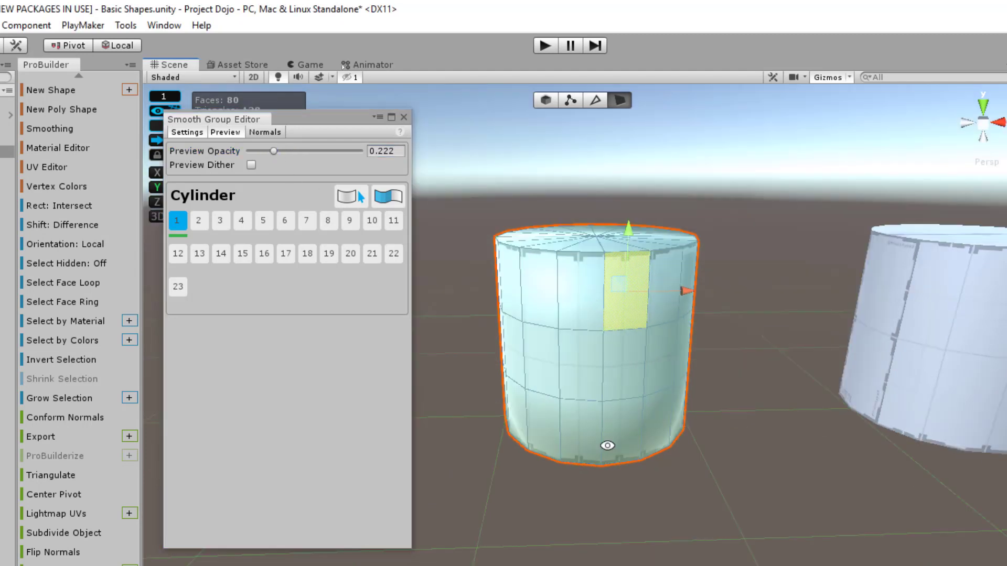
- Centre the cylinder in view and select one of its upper side faces
left_click_drag(607, 445, 645, 452, "alt")
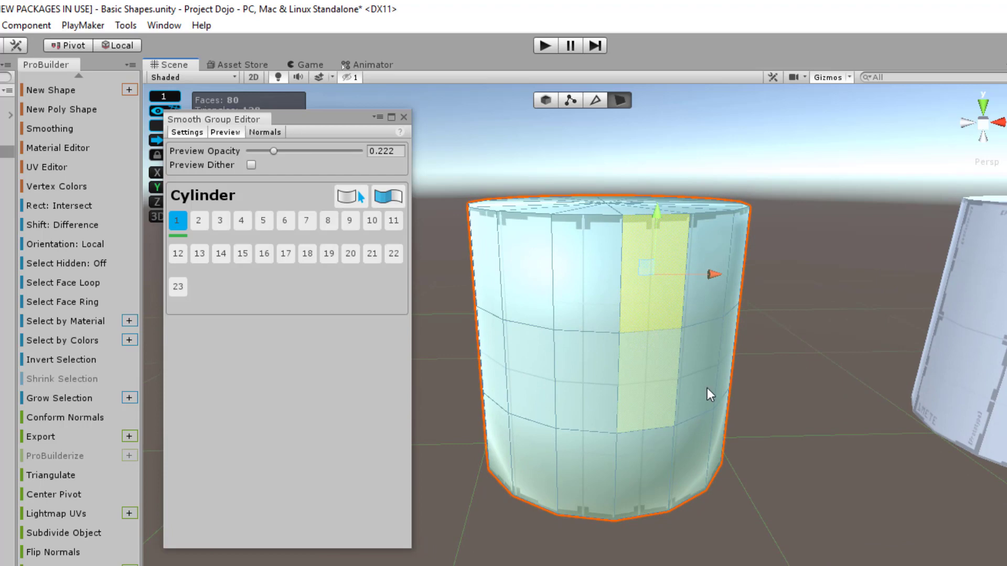
scroll(591, 389, "up", 3)
middle_click_drag(854, 420, 528, 338)
scroll(701, 405, "down", 3)
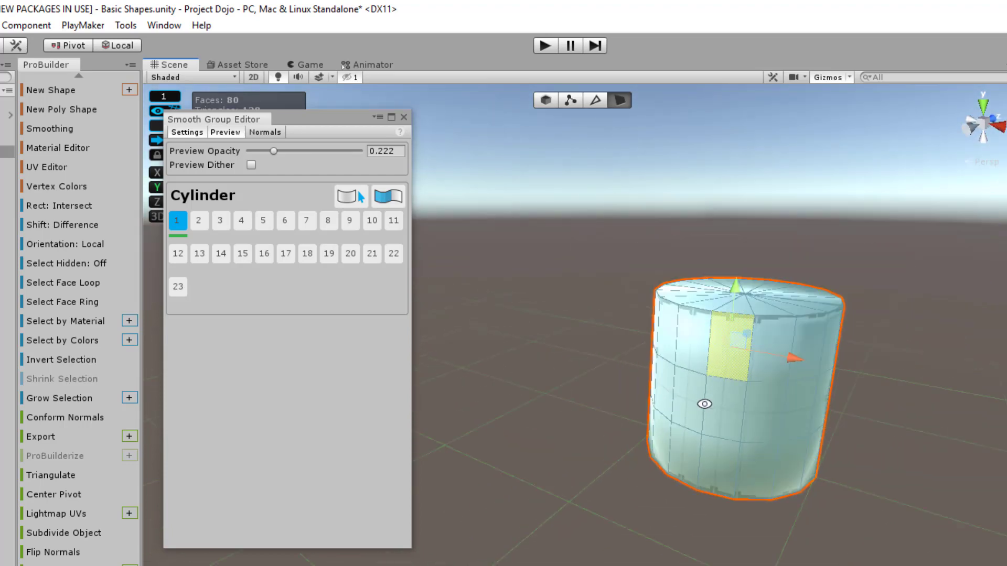
left_click_drag(701, 405, 622, 401, "alt")
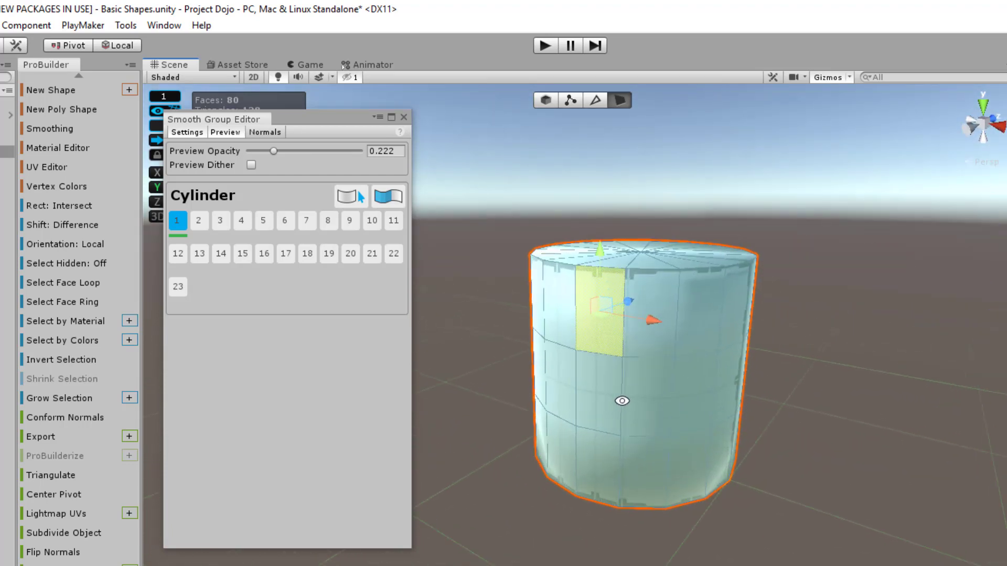
left_click(834, 502)
left_click(654, 321)
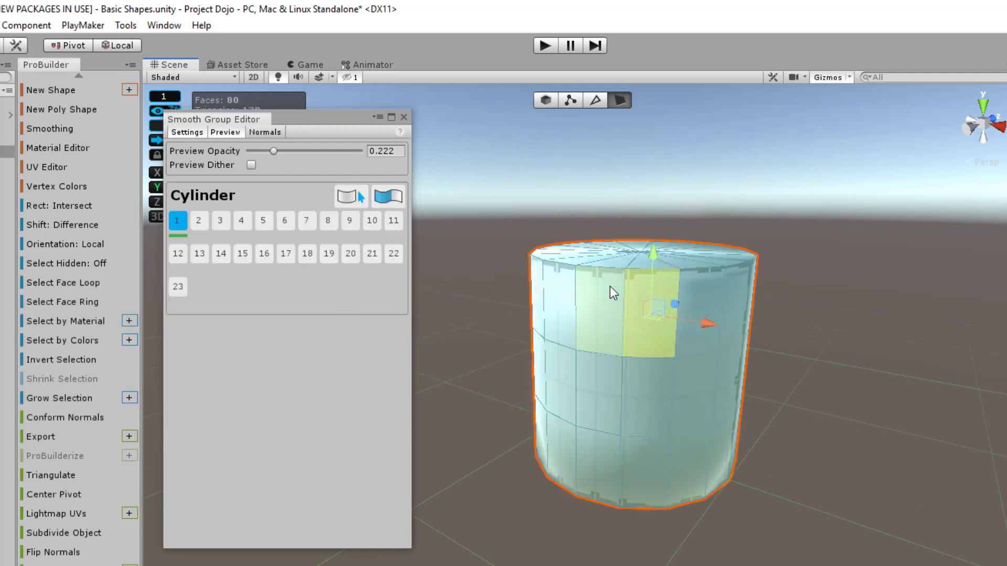
- Select every cylinder face, clear their smoothing groups, and deselect
double_click(666, 340)
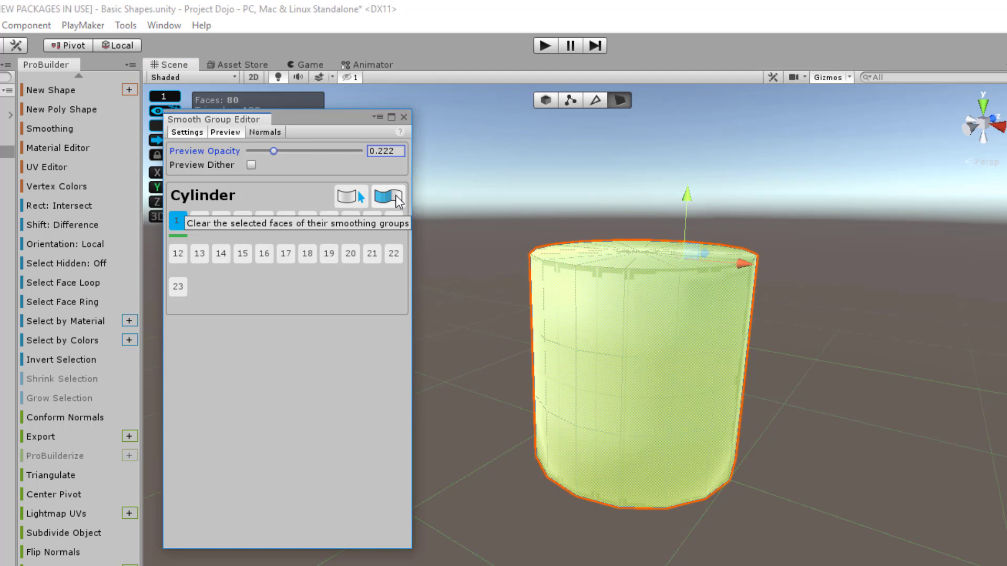
left_click(397, 198)
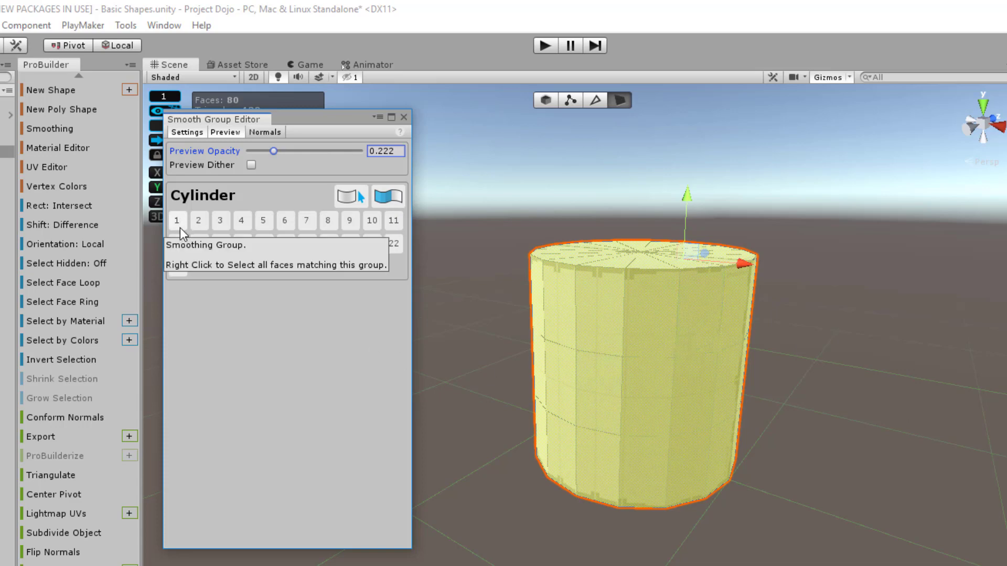
left_click(880, 373)
- Zoom in and select all the side faces of the left cylinder's upper band
right_click_drag(841, 439, 708, 443)
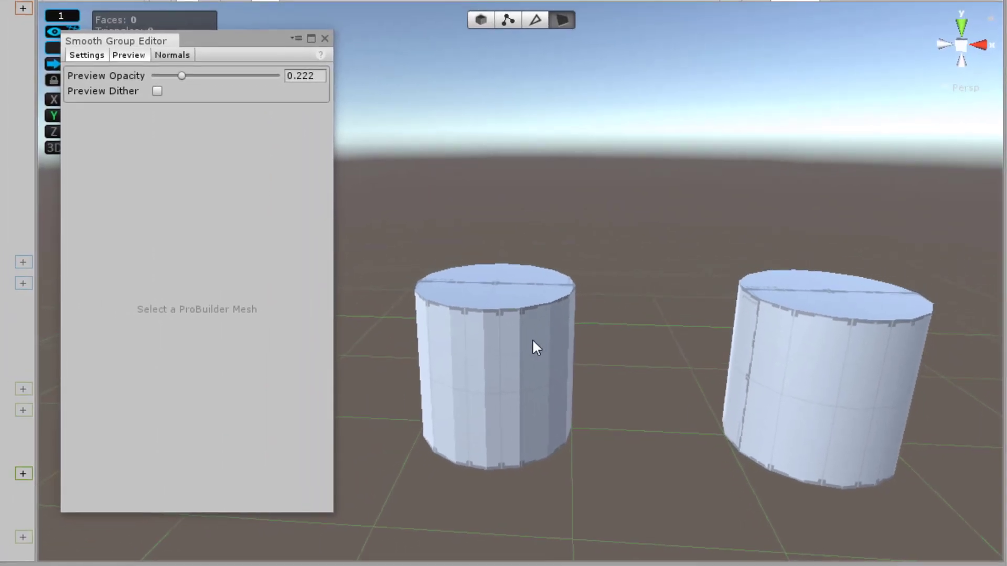
left_click(535, 347)
scroll(593, 402, "up", 2)
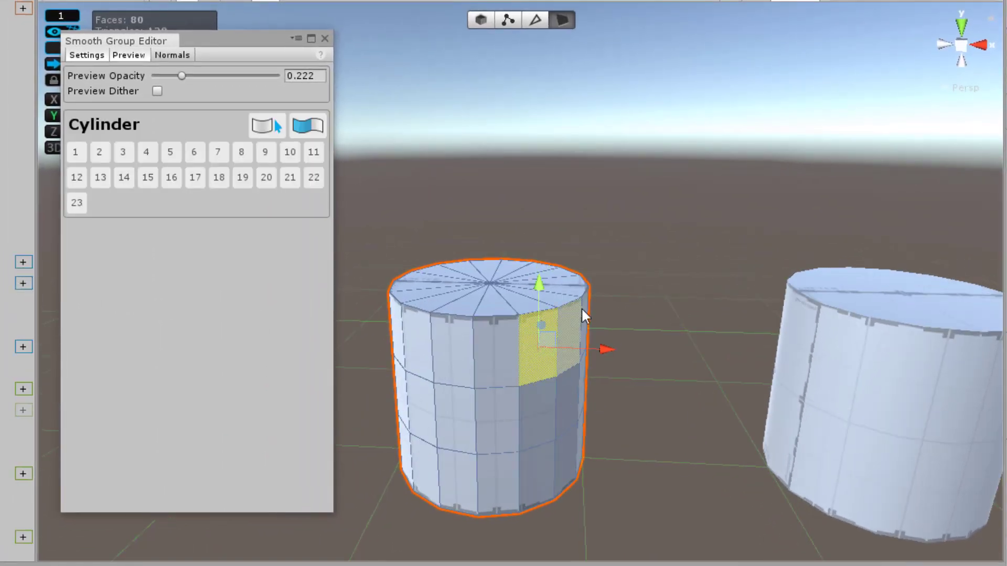
left_click(502, 359, "shift")
left_click(454, 358, "shift")
left_click(421, 349, "shift")
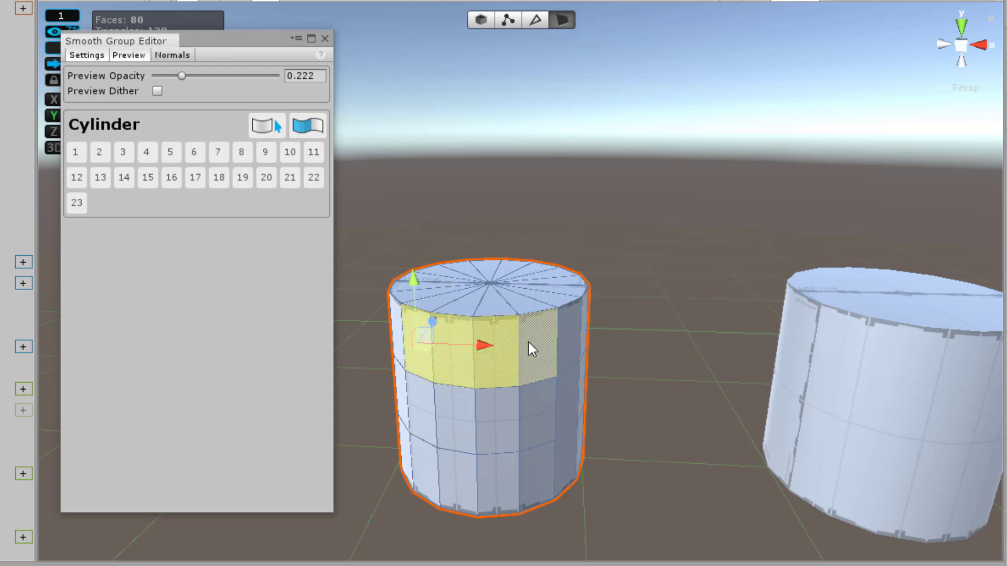
left_click(574, 336, "shift")
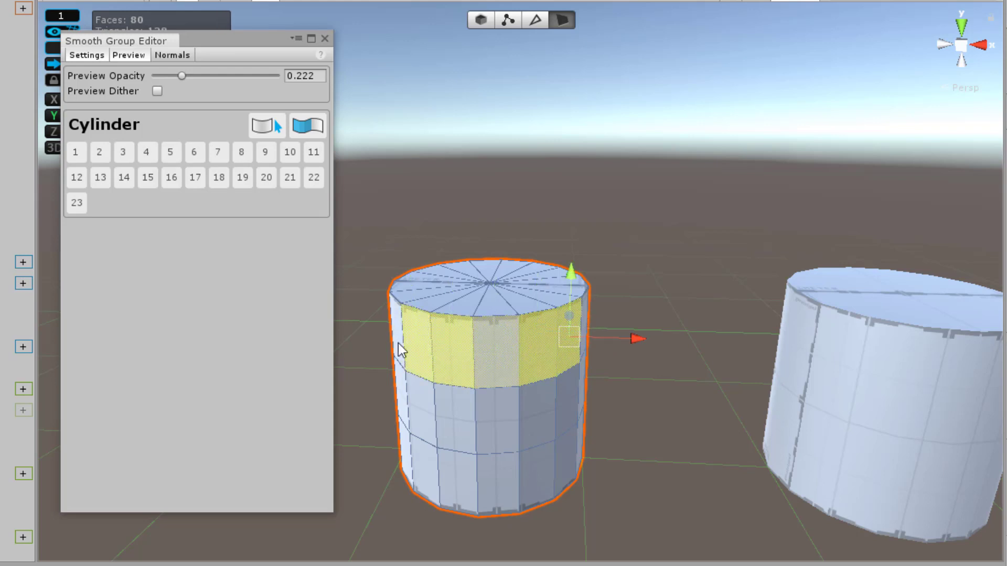
left_click(396, 330, "shift")
left_click(587, 312, "shift")
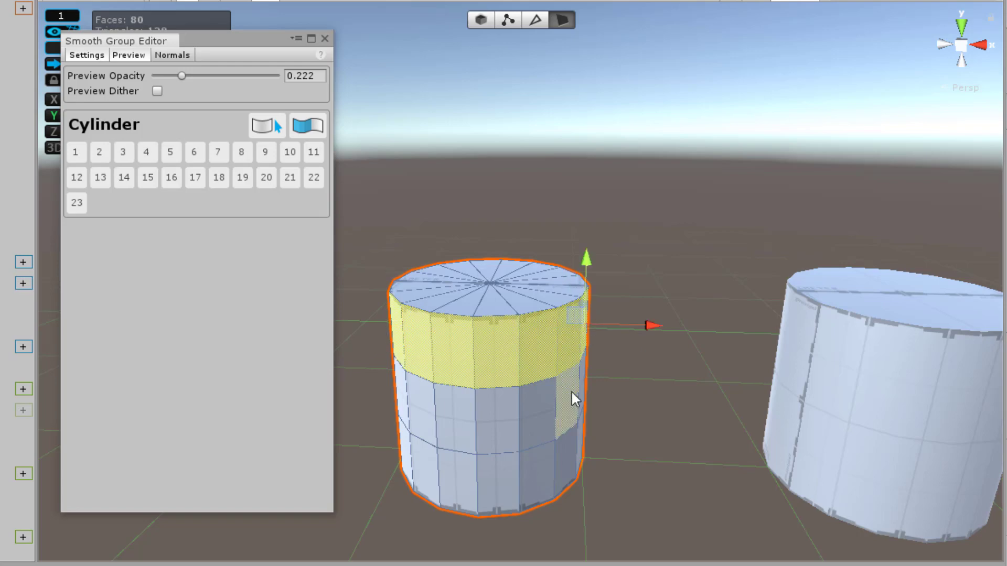
- Orbit down and add every lower-band side face to the selection
right_click_drag(593, 446, 580, 278)
left_click(488, 526, "shift")
left_click(530, 524, "shift")
left_click(569, 516, "shift")
left_click(603, 501, "shift")
left_click(454, 520, "shift")
left_click(437, 493, "shift")
right_click_drag(666, 444, 632, 337)
left_click(615, 480, "shift")
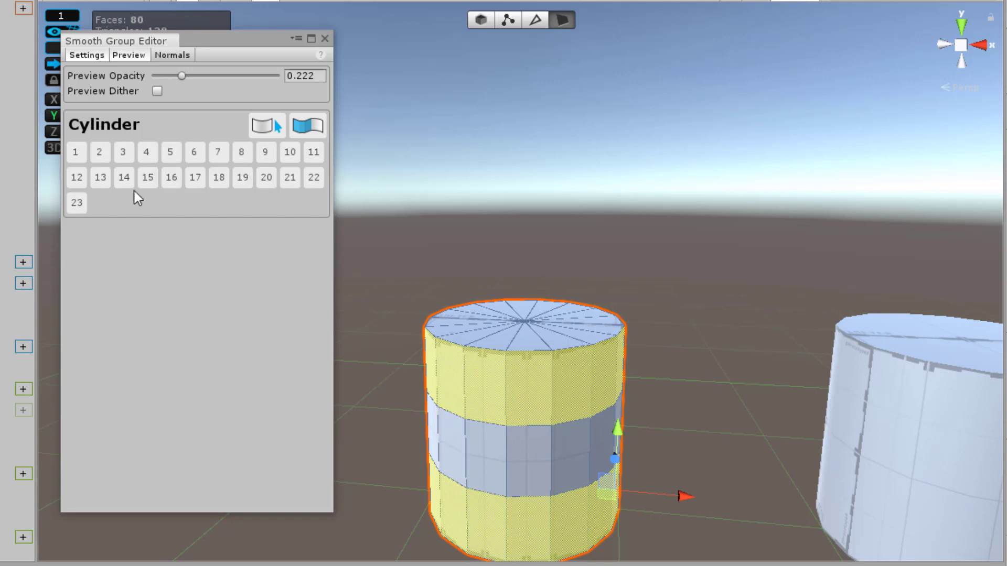
- Assign the selected upper and lower band faces to smoothing group 1 and check the shading
left_click(80, 153)
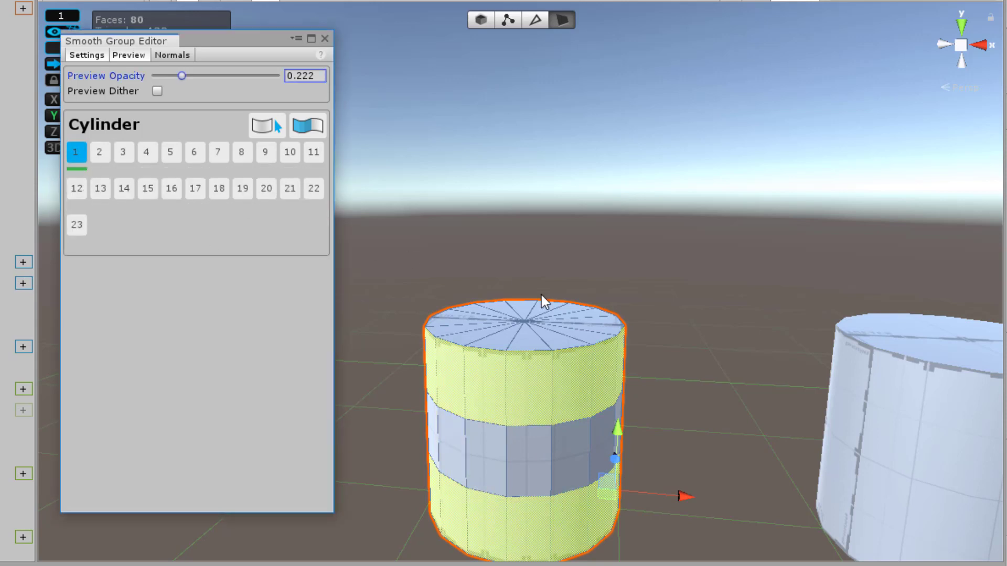
left_click(749, 387)
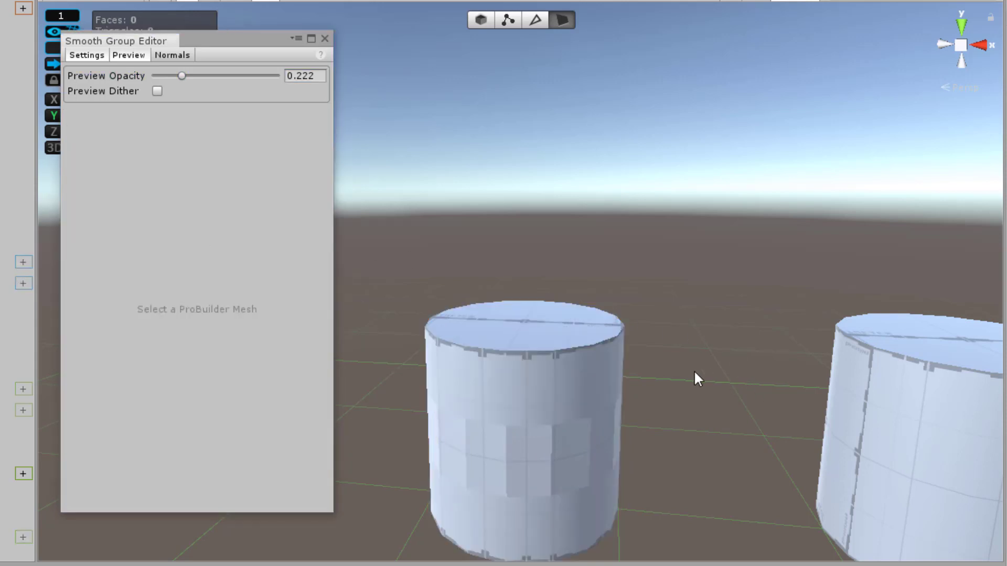
scroll(638, 207, "down", 2)
left_click(579, 371)
key("f")
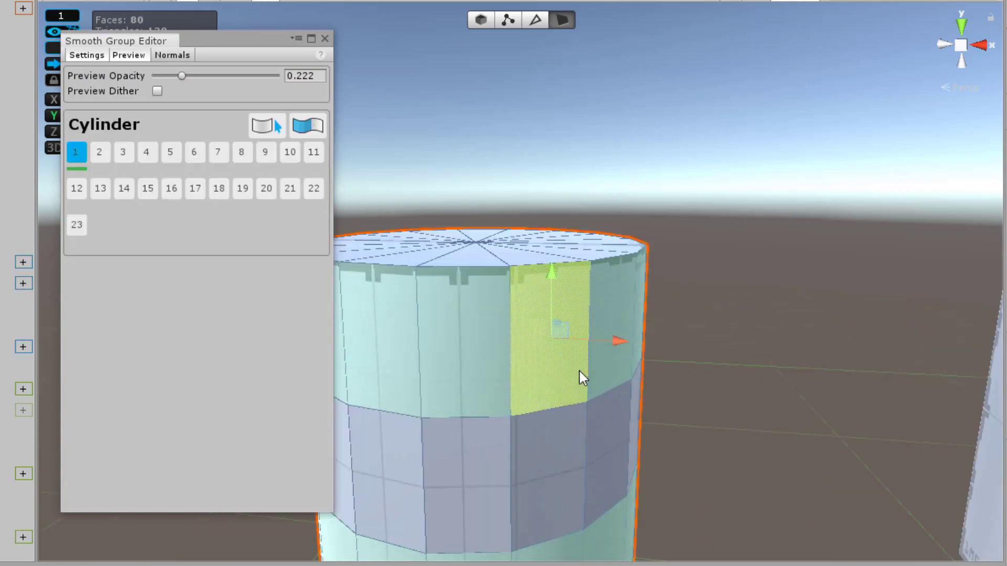
left_click(751, 376)
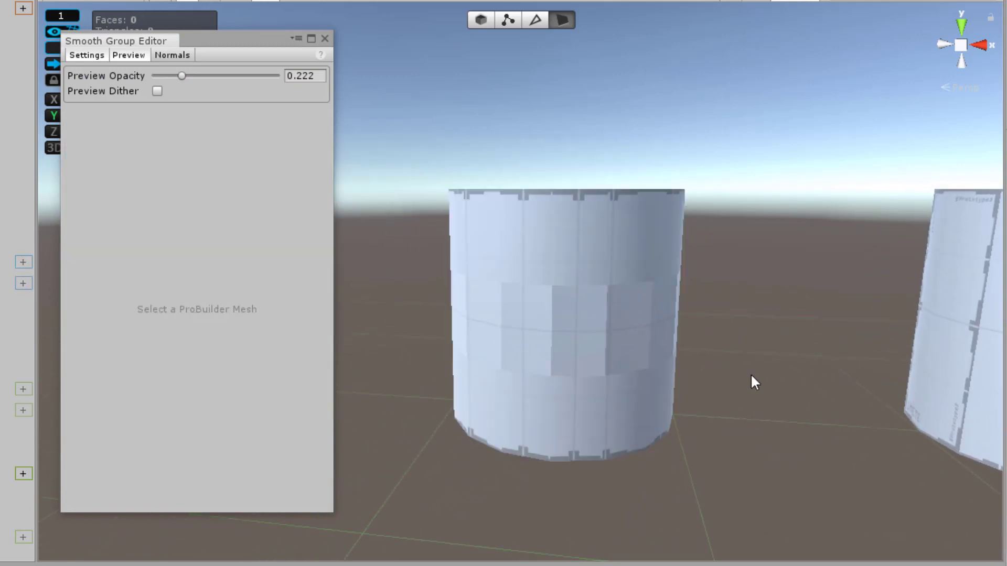
scroll(744, 373, "up", 2)
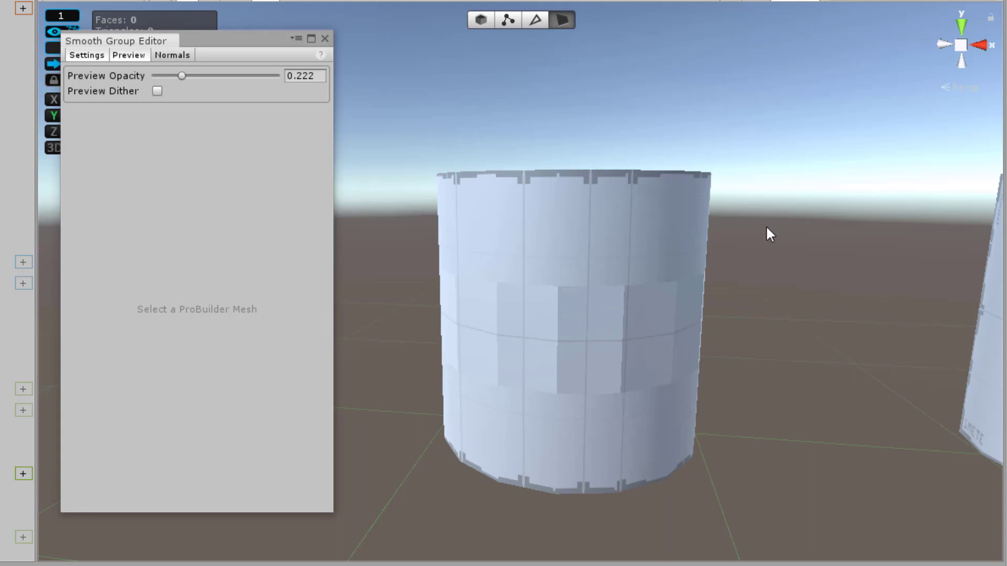
- Inspect the upper, middle and lower band edges in edge mode, then reselect the cylinder
left_click(643, 219)
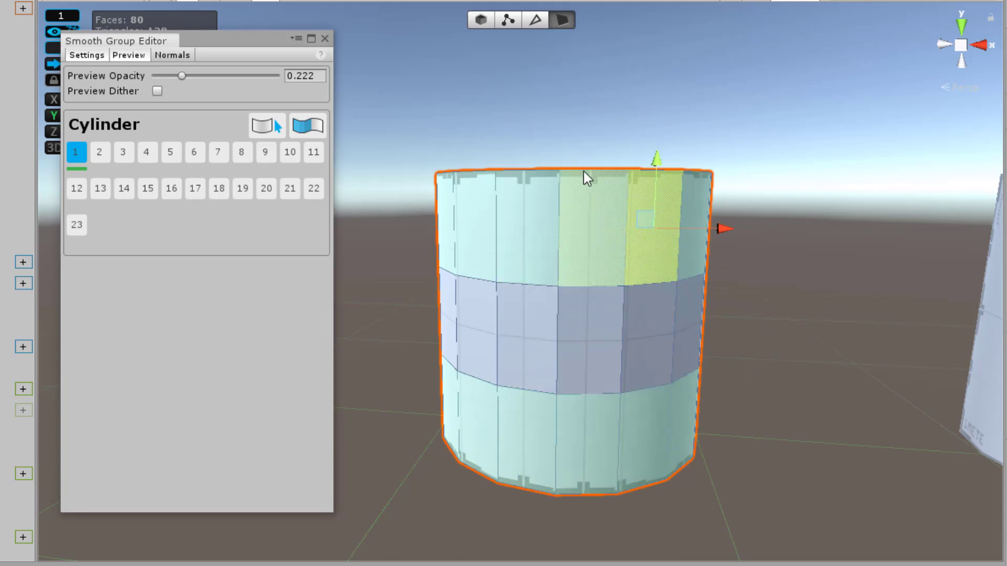
left_click(535, 20)
left_click(558, 257)
left_click(555, 333)
left_click(556, 433)
left_click(820, 352)
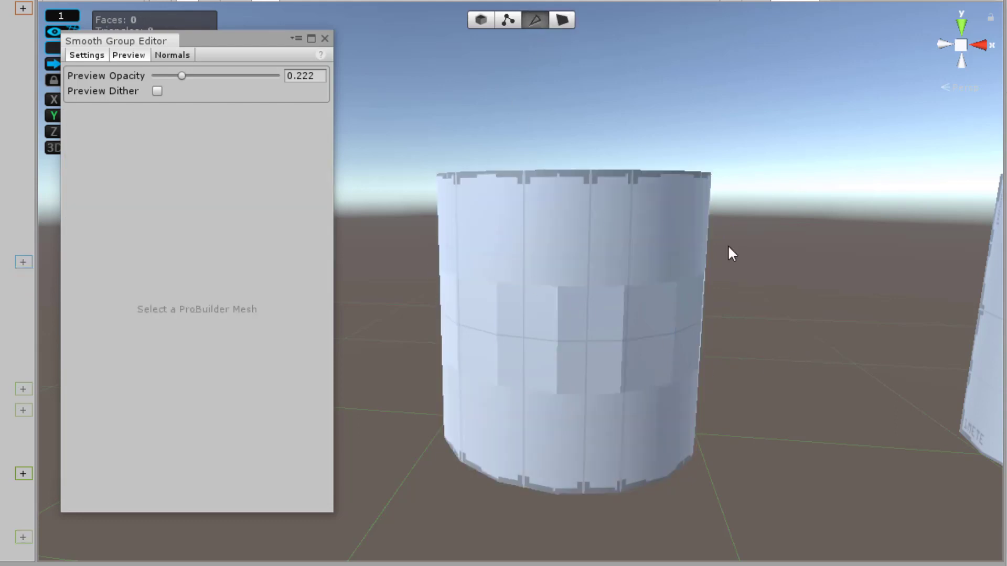
left_click_drag(758, 306, 462, 219, "alt")
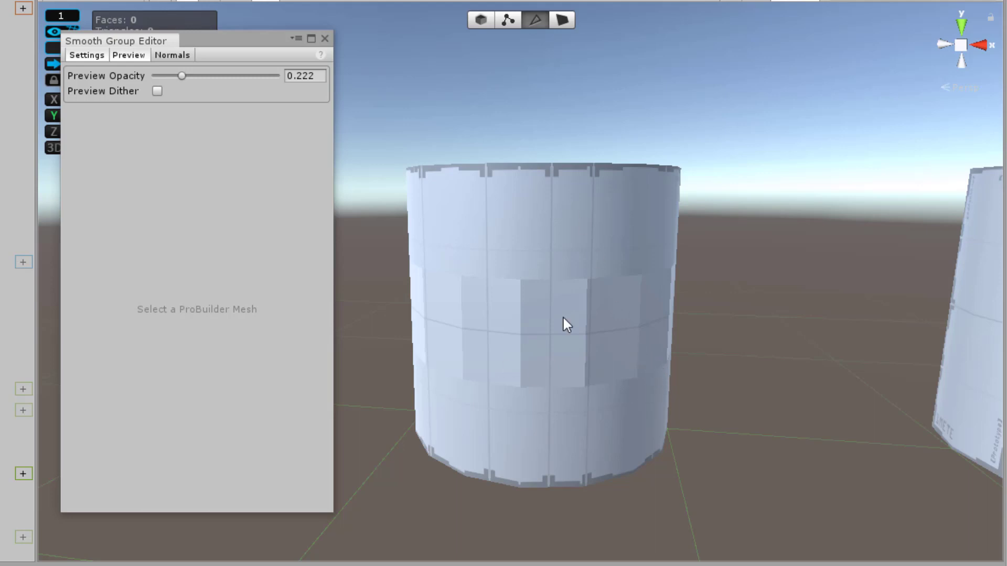
left_click(546, 219)
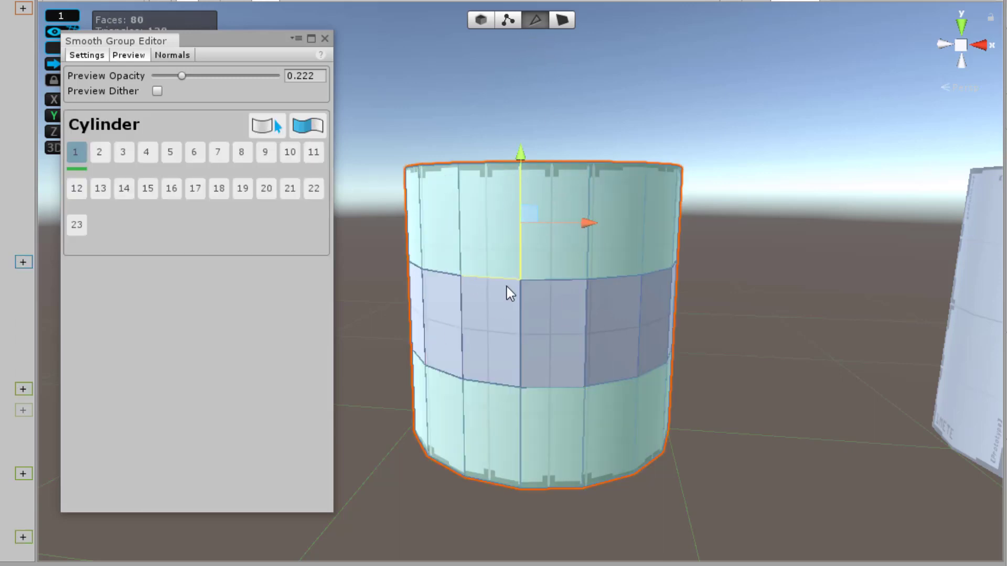
- Select several middle-band faces in face mode and assign them to smoothing group 2
scroll(536, 332, "up", 3)
scroll(536, 332, "down", 3)
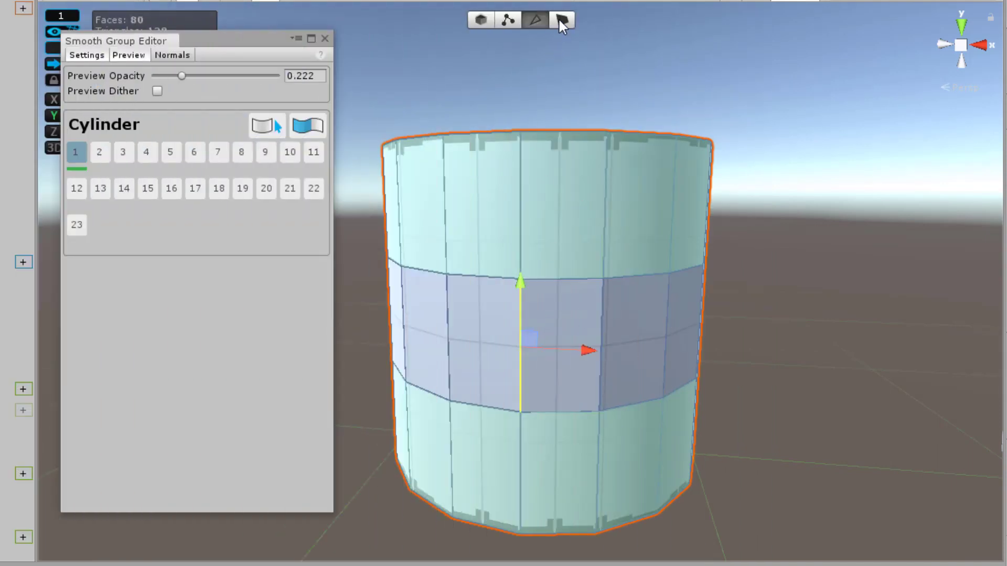
left_click(561, 19)
left_click(569, 339)
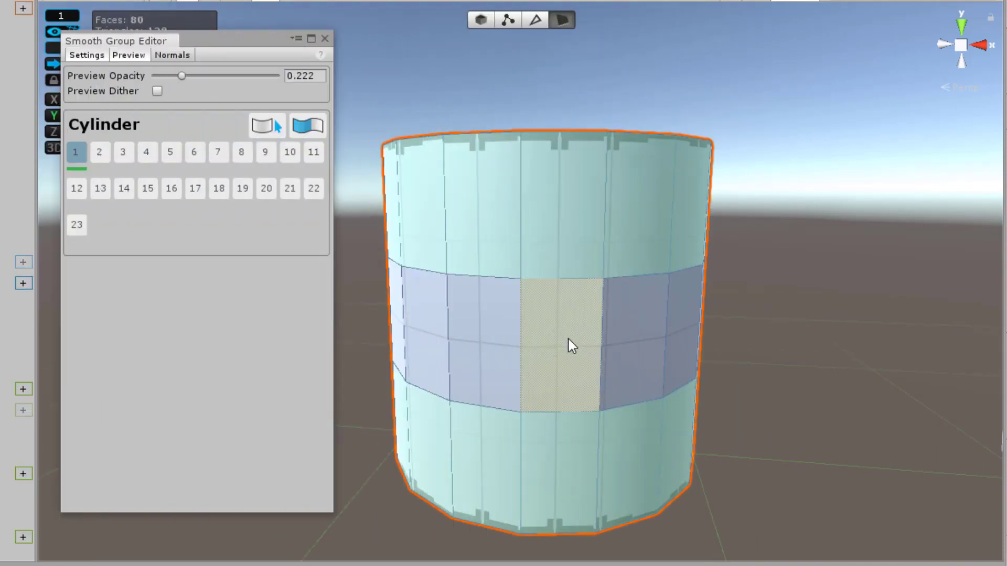
left_click(569, 339)
left_click(490, 339, "shift")
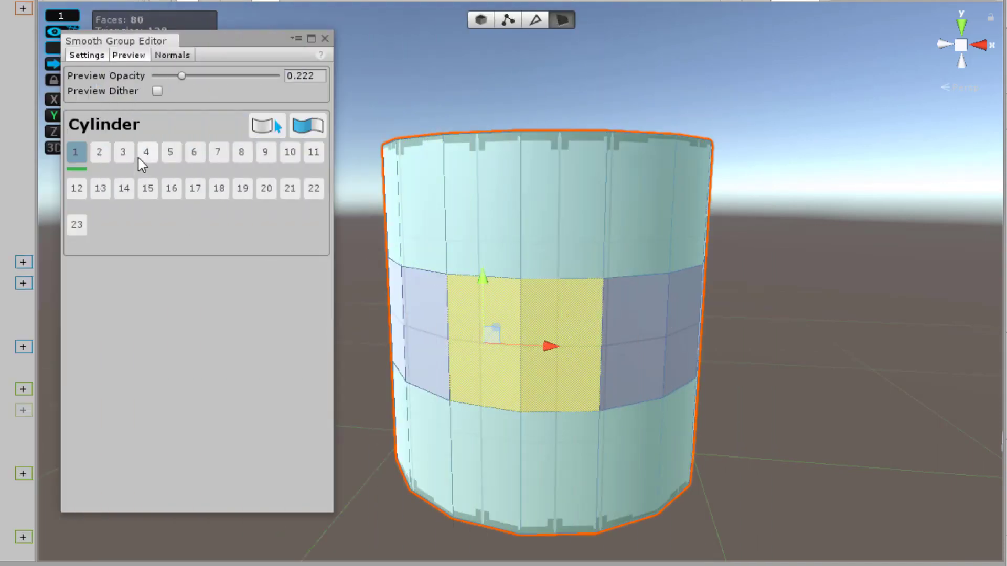
left_click(581, 351, "shift")
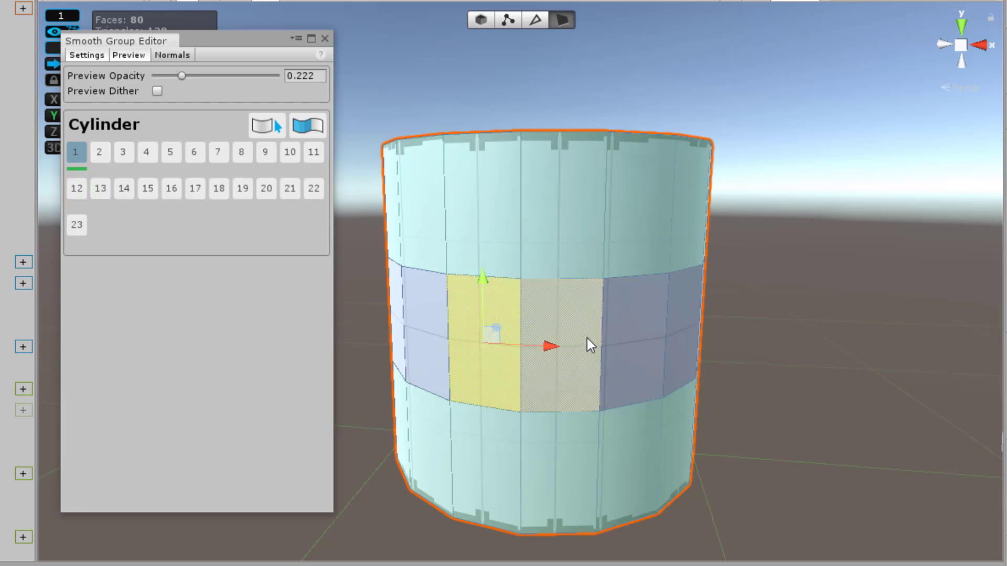
left_click(105, 154)
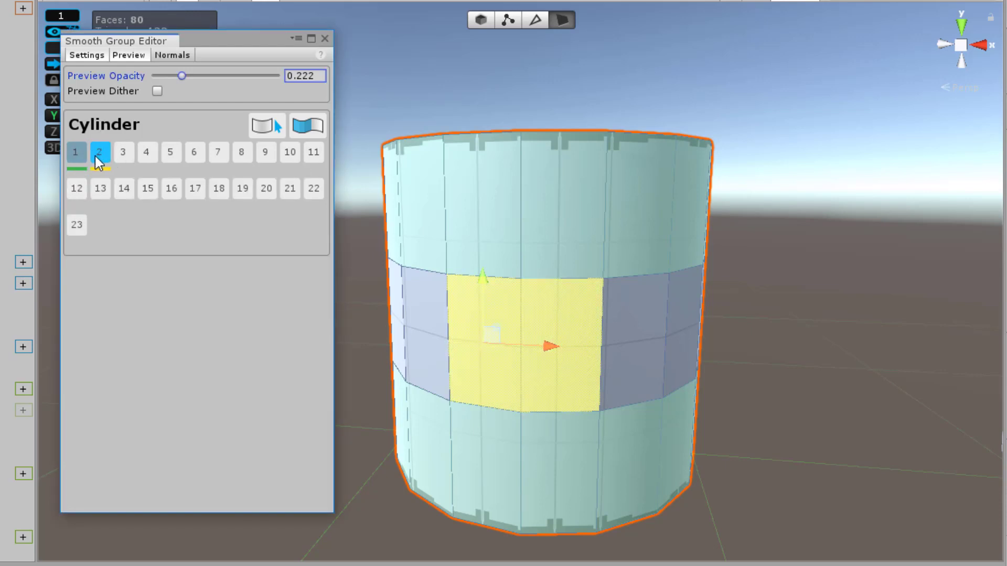
- Select the whole middle band, including the leftmost sliver, and assign it to group 2
left_click(883, 391)
left_click_drag(589, 365, 546, 333, "alt")
left_click(545, 332)
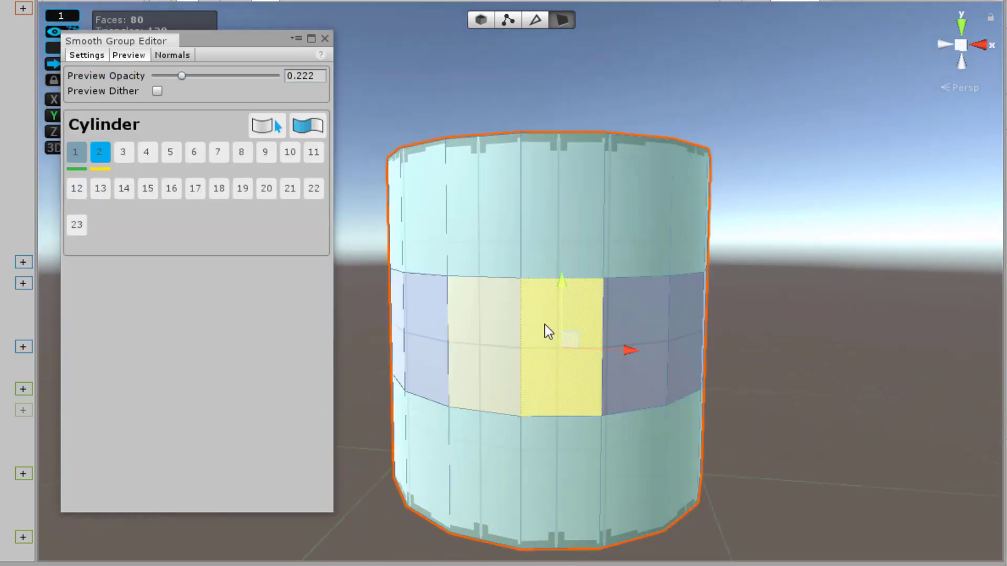
left_click(492, 323)
left_click(634, 314)
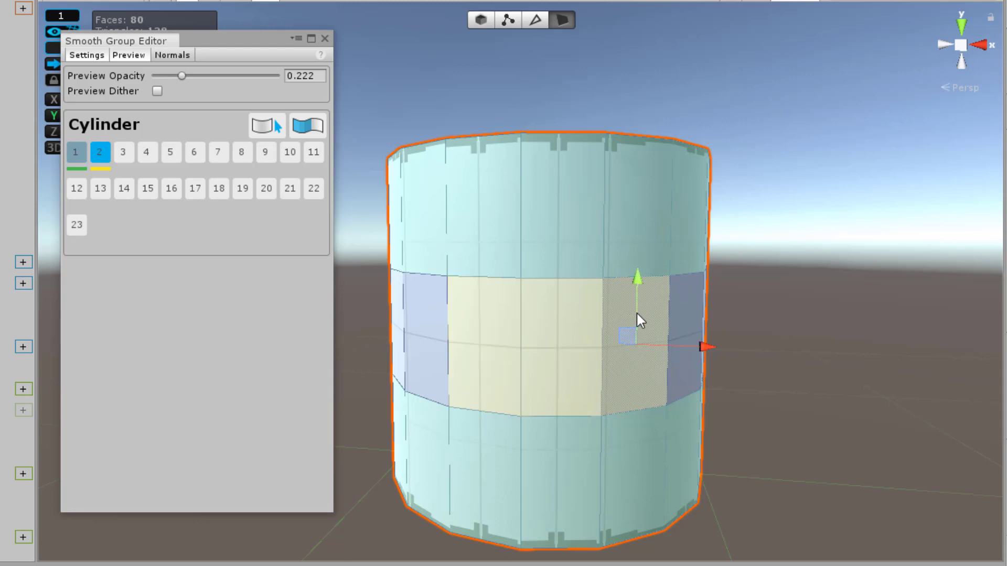
left_click(688, 303, "shift")
left_click(427, 313, "shift")
left_click(395, 304, "shift")
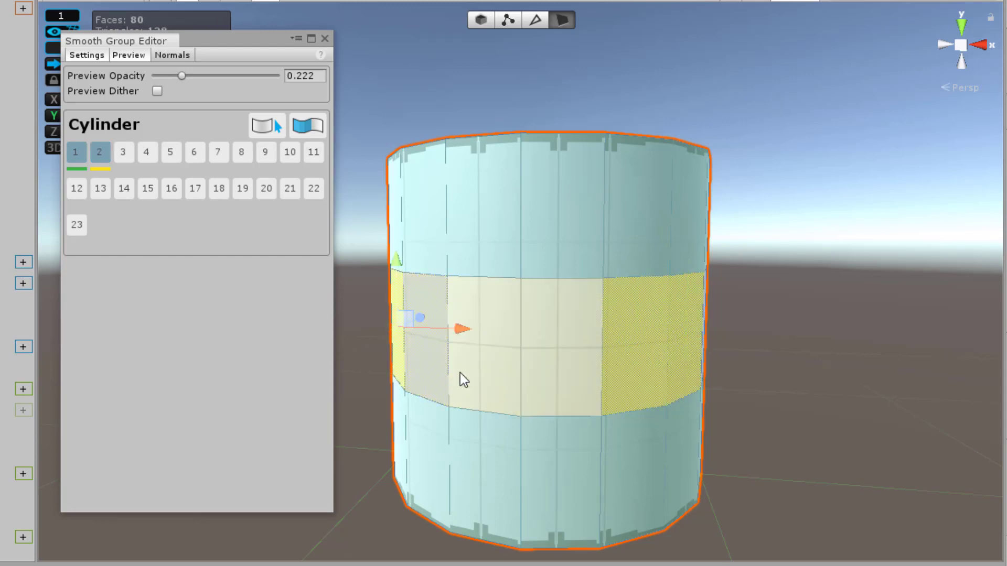
left_click(99, 152)
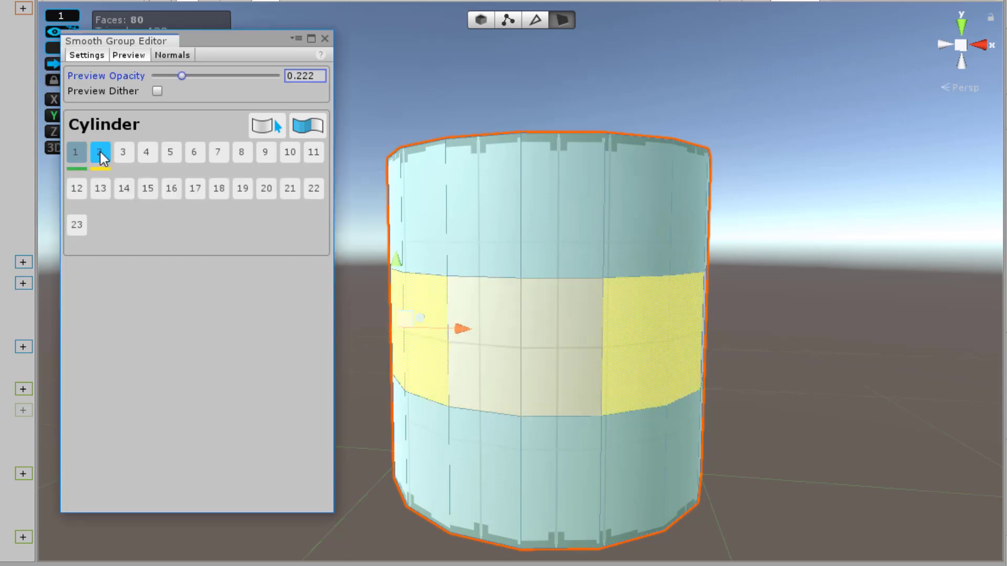
- Orbit to centre the cylinder and select a middle-band face to preview groups 1 and 2
left_click(851, 315)
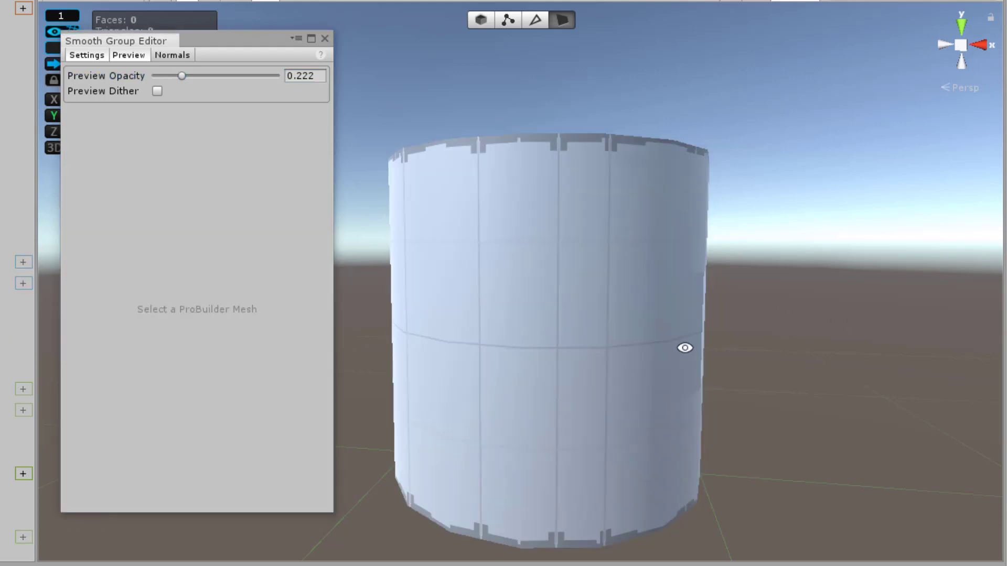
right_click_drag(631, 367, 719, 418)
middle_click_drag(719, 418, 537, 303)
left_click(532, 299)
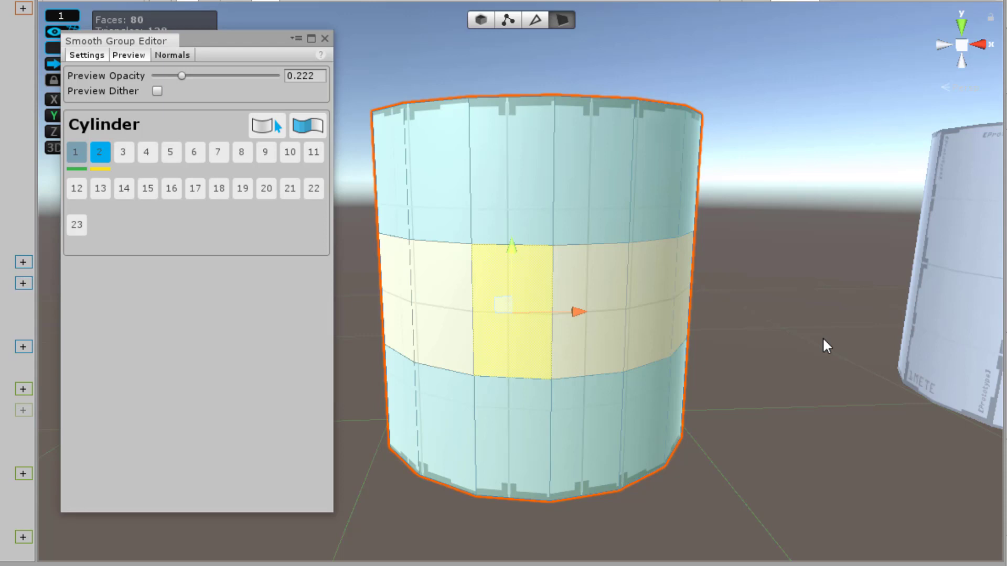
- Clear the face selection, then orbit and pan around the cylinder to inspect its smooth sides
left_click(792, 420)
left_click_drag(678, 402, 546, 416, "alt")
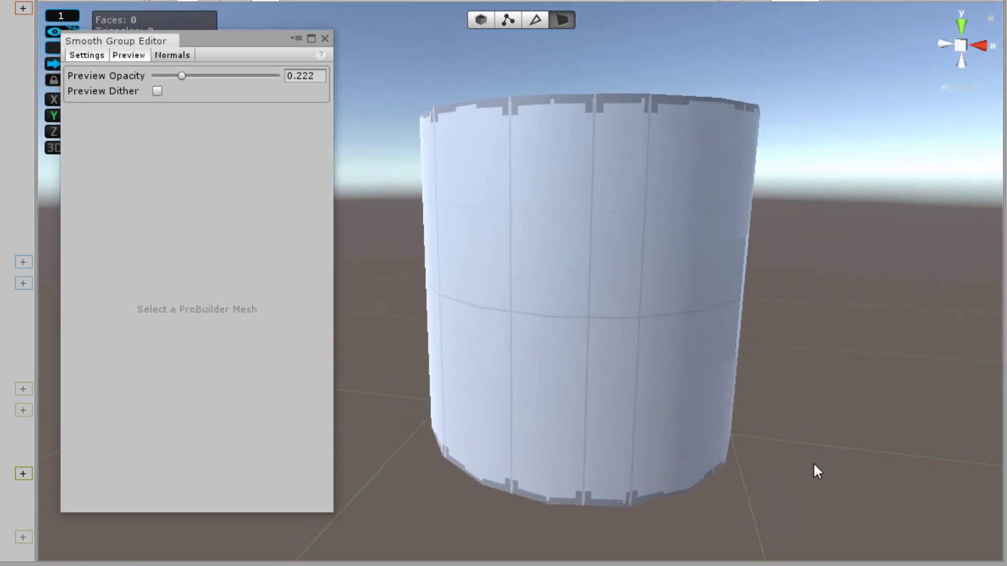
left_click_drag(820, 465, 627, 471, "alt")
middle_click_drag(627, 471, 694, 450)
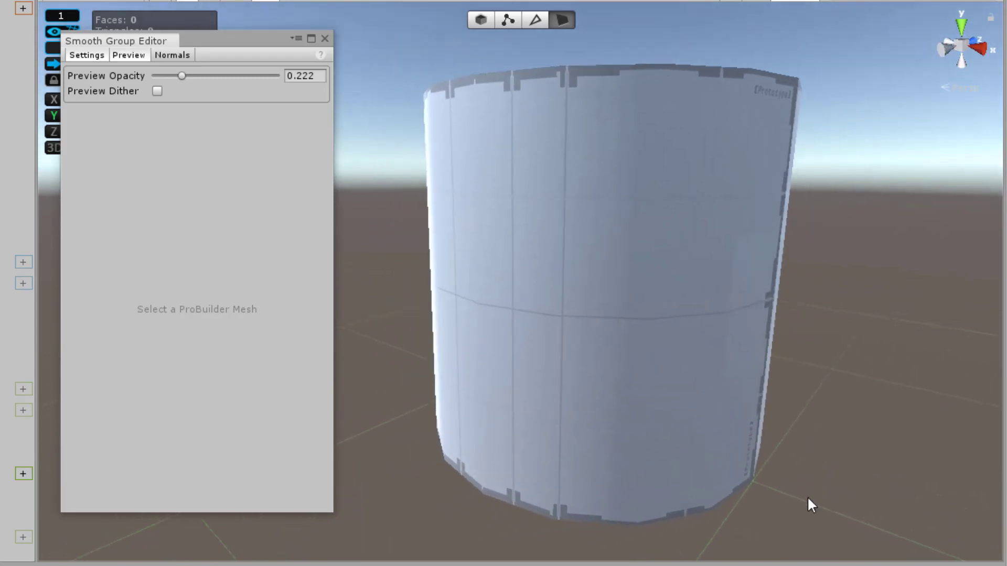